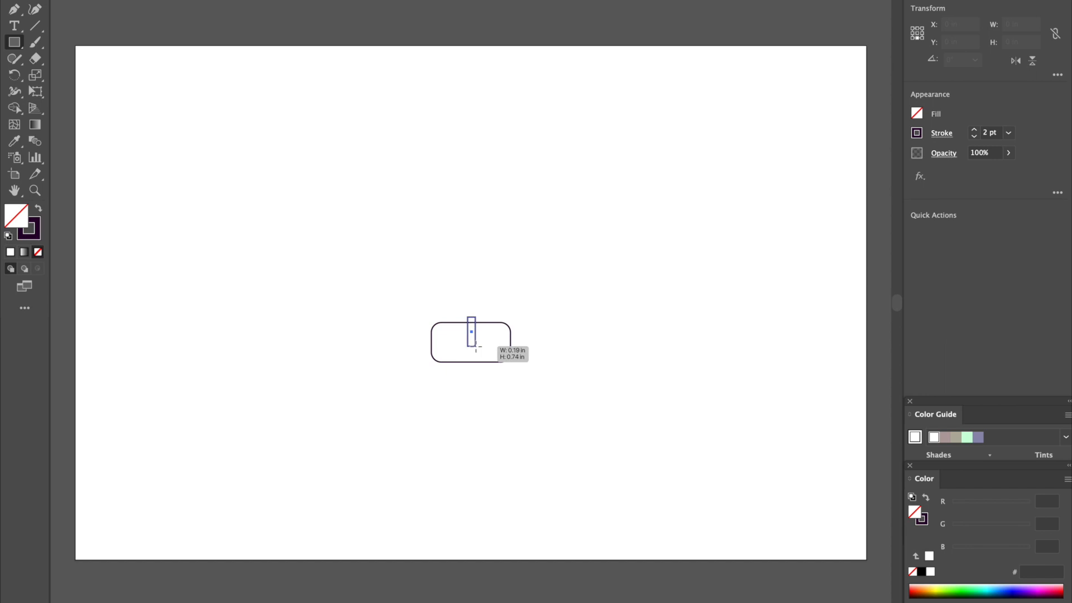
# - Draw a narrow vertical slot rectangle about 0.74 in high across the rounded rectangle's upper edge and set its width to 0.12 in
pyautogui.moveTo(475, 347); pyautogui.dragTo(476, 347)
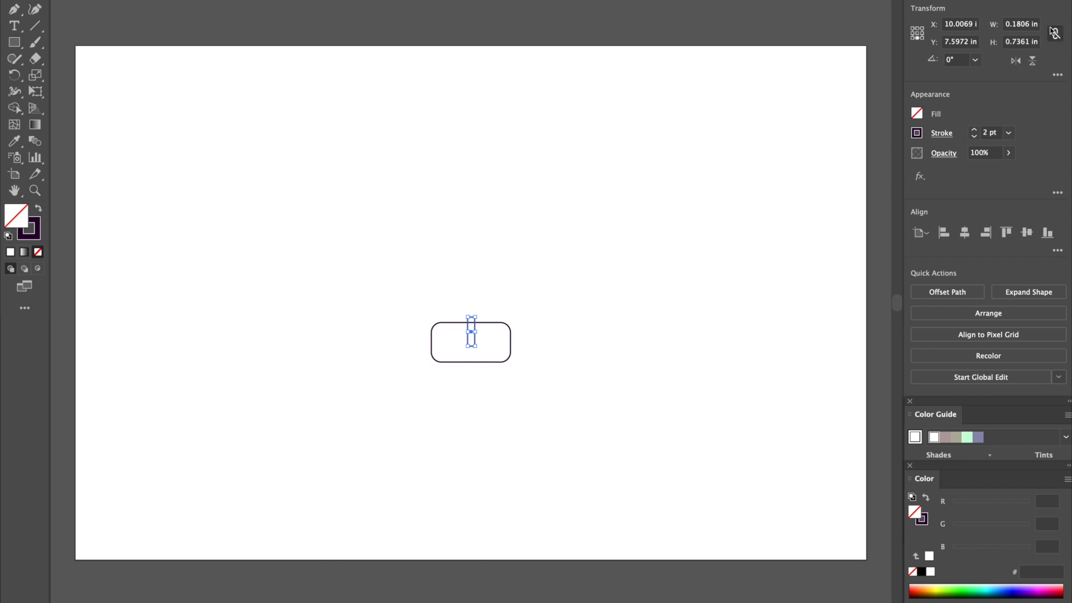
pyautogui.click(1028, 25)
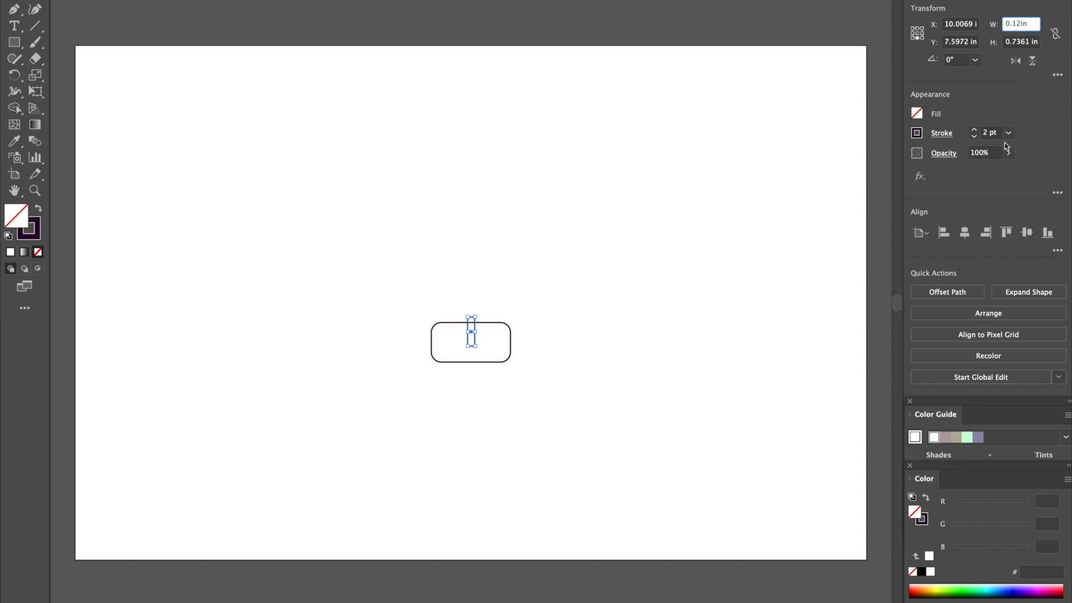
pyautogui.click(1035, 42)
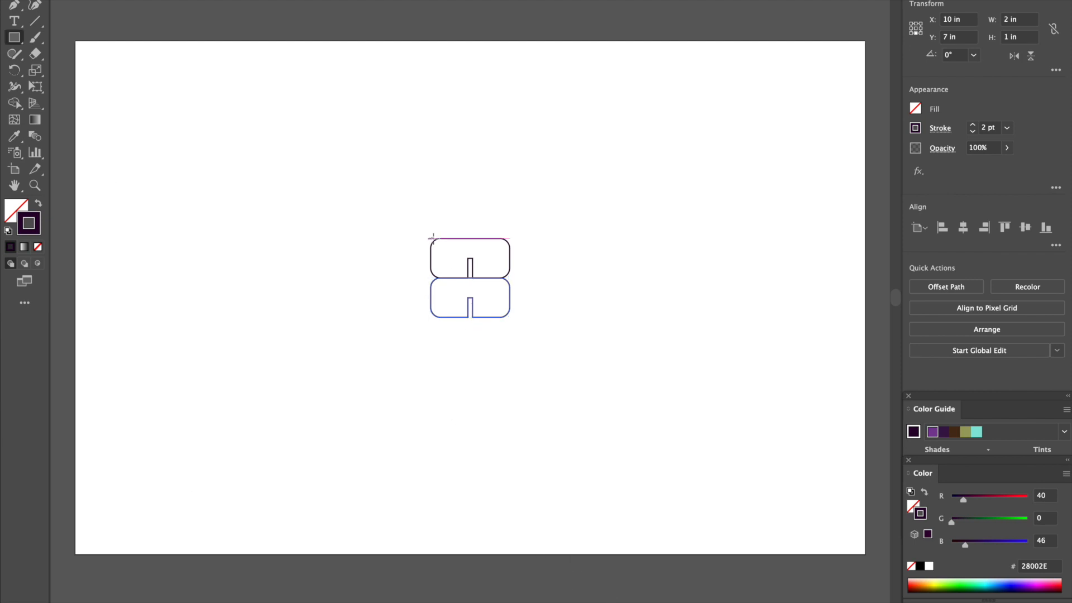
# - Place a plain rounded rectangle to the left of the two slotted pieces
pyautogui.press('v')
pyautogui.moveTo(472, 266); pyautogui.dragTo(371, 267)
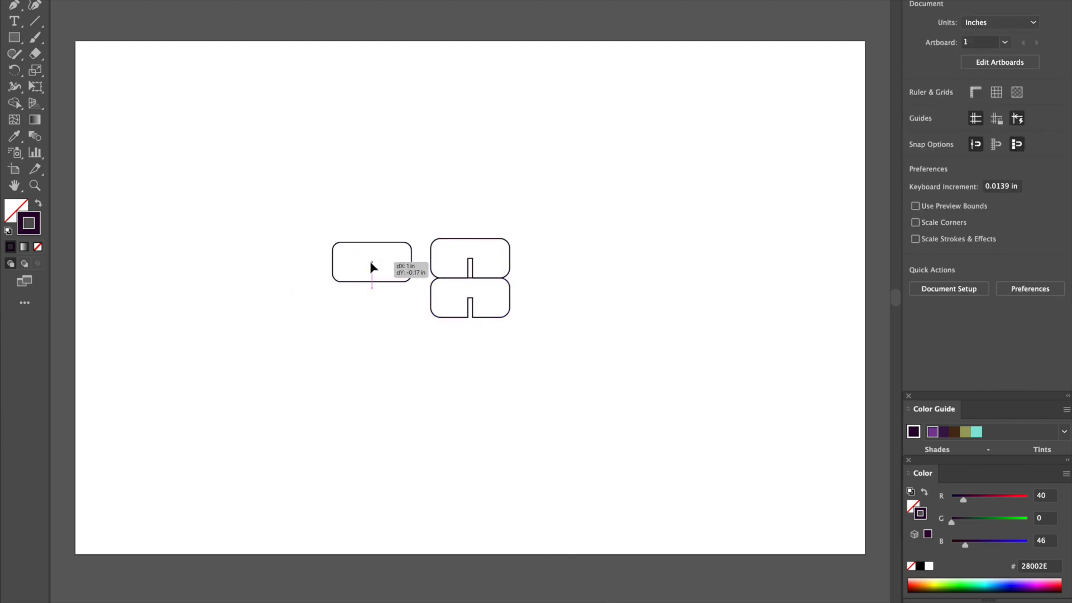
# - Add a .12" text label and centre it above the first pair of slotted pieces
pyautogui.press('t')
pyautogui.click(459, 224)
pyautogui.press('super+z')
pyautogui.click(494, 171)
pyautogui.write('12"')
pyautogui.press('Escape')
pyautogui.moveTo(502, 173); pyautogui.dragTo(469, 230)
# - Cut a 0.125 by 0.5 in slot into the plain rounded rectangle's lower edge and place a copy of the slotted piece below it
pyautogui.press('m')
pyautogui.moveTo(364, 297)
pyautogui.mouseDown()
pyautogui.moveTo(371, 318)
pyautogui.moveTo(371, 271)
pyautogui.mouseUp()
pyautogui.press('v')
pyautogui.click(402, 335)
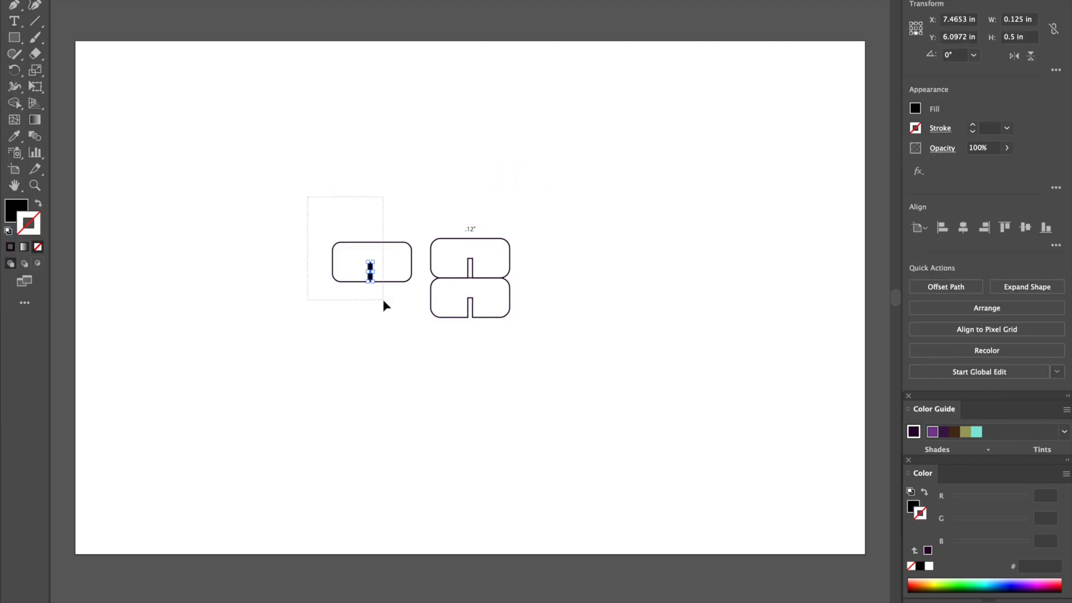
pyautogui.moveTo(308, 200); pyautogui.dragTo(406, 312)
pyautogui.click(942, 289)
pyautogui.click(0, 0)
pyautogui.moveTo(472, 309); pyautogui.dragTo(375, 316)
# - Add a .125" text label above the second pair of slotted pieces
pyautogui.press('t')
pyautogui.click(362, 217)
pyautogui.write('.125"')
pyautogui.press('Escape')
pyautogui.click(313, 190)
pyautogui.moveTo(371, 216)
pyautogui.mouseDown()
pyautogui.moveTo(413, 282)
pyautogui.moveTo(254, 262)
pyautogui.mouseUp()
# - Draw another rounded rectangle with no fill and place it to the left of the existing pieces
pyautogui.click(15, 37)
pyautogui.hotkey('shift', 'x')
pyautogui.moveTo(229, 148); pyautogui.dragTo(308, 189)
pyautogui.moveTo(269, 168); pyautogui.dragTo(166, 262)
# - Adjust the width of a narrow slot rectangle and position it on the third column's rounded rectangle
pyautogui.moveTo(211, 130); pyautogui.dragTo(251, 313)
pyautogui.doubleClick(1020, 20)
pyautogui.write('0.15')
pyautogui.click(255, 262)
pyautogui.keyDown('shift'); pyautogui.click(166, 262); pyautogui.keyUp('shift')
pyautogui.moveTo(197, 252); pyautogui.dragTo(194, 254)
pyautogui.moveTo(253, 313); pyautogui.dragTo(277, 263)
pyautogui.click(1024, 227)
pyautogui.press('super+z')
# - Set the third column's slot width to 0.115 in and subtract the slot from its rounded rectangle
pyautogui.click(275, 273)
pyautogui.doubleClick(1020, 20)
pyautogui.write('0.125')
pyautogui.press('Return')
pyautogui.keyDown('shift'); pyautogui.click(251, 282); pyautogui.keyUp('shift')
pyautogui.click(939, 286)
# - Duplicate the third column's slotted piece and place the copy directly below it
pyautogui.press('super+c')
pyautogui.press('super+v')
pyautogui.moveTo(446, 318); pyautogui.dragTo(254, 324)
# - Add a .115" text label and position it above the third pair of slotted pieces
pyautogui.click(14, 21)
pyautogui.click(259, 224)
pyautogui.press('v')
pyautogui.moveTo(265, 222); pyautogui.dragTo(277, 230)
pyautogui.click(483, 309)
pyautogui.click(277, 229)
# - Move the Color panels out of the way and bring the three size labels down into the upper slotted pieces
pyautogui.moveTo(934, 408); pyautogui.dragTo(934, 536)
pyautogui.moveTo(922, 473); pyautogui.dragTo(939, 582)
pyautogui.click(470, 230)
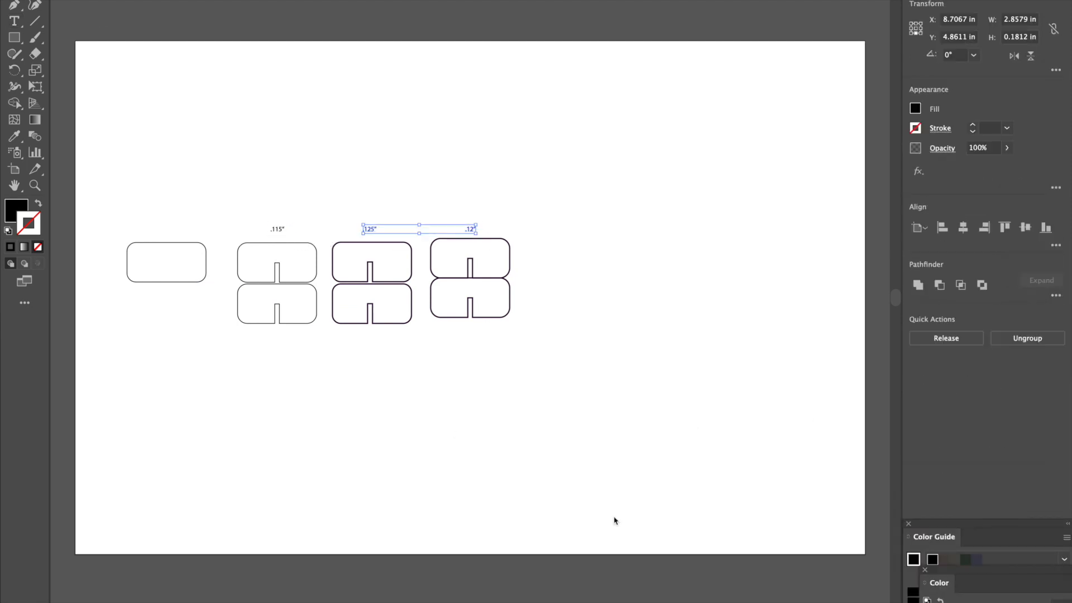
pyautogui.moveTo(277, 229); pyautogui.dragTo(276, 250)
pyautogui.moveTo(369, 229); pyautogui.dragTo(371, 248)
pyautogui.moveTo(470, 229); pyautogui.dragTo(471, 248)
# - Duplicate the size labels and place the copies inside the lower slotted pieces
pyautogui.press('super+v')
pyautogui.moveTo(470, 297); pyautogui.dragTo(373, 293)
pyautogui.press('super+v')
pyautogui.click(276, 250)
pyautogui.press('super+v')
pyautogui.moveTo(470, 298); pyautogui.dragTo(277, 295)
# - Extend the selection with a lower slotted piece and choose a new stroke colour for it
pyautogui.keyDown('shift'); pyautogui.click(334, 306); pyautogui.keyUp('shift')
pyautogui.click(915, 128)
pyautogui.click(806, 179)
# - Delete the leftover plain rounded rectangle beside the slotted pieces
pyautogui.click(206, 263)
pyautogui.press('Delete')
pyautogui.moveTo(505, 311); pyautogui.dragTo(461, 292)
pyautogui.click(642, 230)
# - Save the document under the name "slot trials"
pyautogui.click(33, 1)
pyautogui.click(162, 418)
pyautogui.press('super+shift+s')
pyautogui.moveTo(292, 114); pyautogui.dragTo(240, 114)
pyautogui.write('slot trials')
pyautogui.click(269, 394)
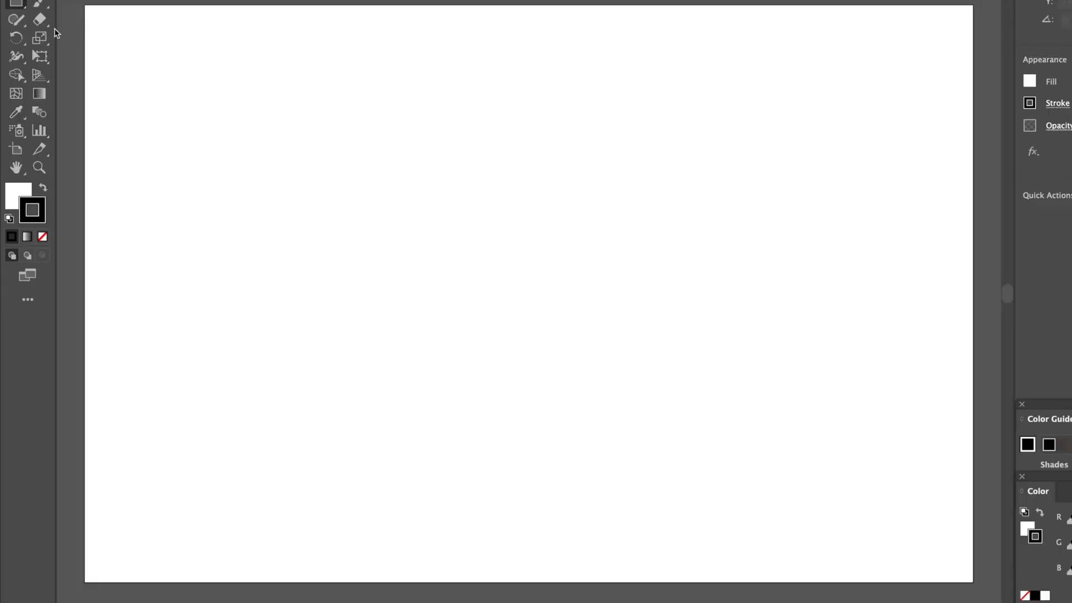
# - Draw a large, nearly square body rectangle in the middle of the artboard and round all its corners
pyautogui.moveTo(413, 190)
pyautogui.mouseDown()
pyautogui.moveTo(441, 223)
pyautogui.moveTo(752, 449)
pyautogui.moveTo(668, 425)
pyautogui.mouseUp()
pyautogui.moveTo(420, 197); pyautogui.dragTo(447, 220)
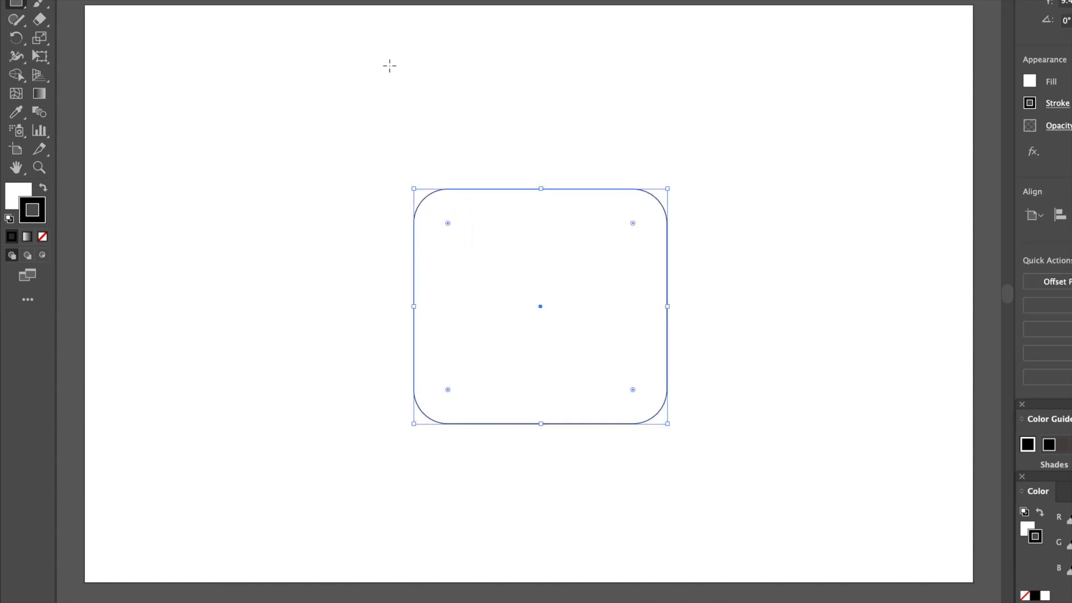
# - Make a small right-triangle notch shape by deleting one corner anchor of a square and joining the open path
pyautogui.keyDown('alt'); pyautogui.click(22, 6); pyautogui.keyUp('alt')
pyautogui.keyDown('alt'); pyautogui.click(22, 6); pyautogui.keyUp('alt')
pyautogui.keyDown('alt'); pyautogui.click(22, 6); pyautogui.keyUp('alt')
pyautogui.keyDown('alt'); pyautogui.click(22, 6); pyautogui.keyUp('alt')
pyautogui.moveTo(297, 141)
pyautogui.mouseDown()
pyautogui.moveTo(326, 169)
pyautogui.moveTo(319, 148)
pyautogui.moveTo(460, 189)
pyautogui.mouseUp()
pyautogui.press('a')
pyautogui.click(326, 170)
pyautogui.press('Delete')
pyautogui.press('v')
pyautogui.press('super+j')
# - Reflect a copy of the triangular notch across the rounded body's vertical centre
pyautogui.press('o')
pyautogui.keyDown('alt'); pyautogui.click(541, 305); pyautogui.keyUp('alt')
pyautogui.click(445, 382)
# - Align the notch triangles with the rounded body's top edge and subtract them from it
pyautogui.press('v')
pyautogui.click(407, 167)
pyautogui.moveTo(407, 167); pyautogui.dragTo(667, 220)
pyautogui.click(1070, 214)
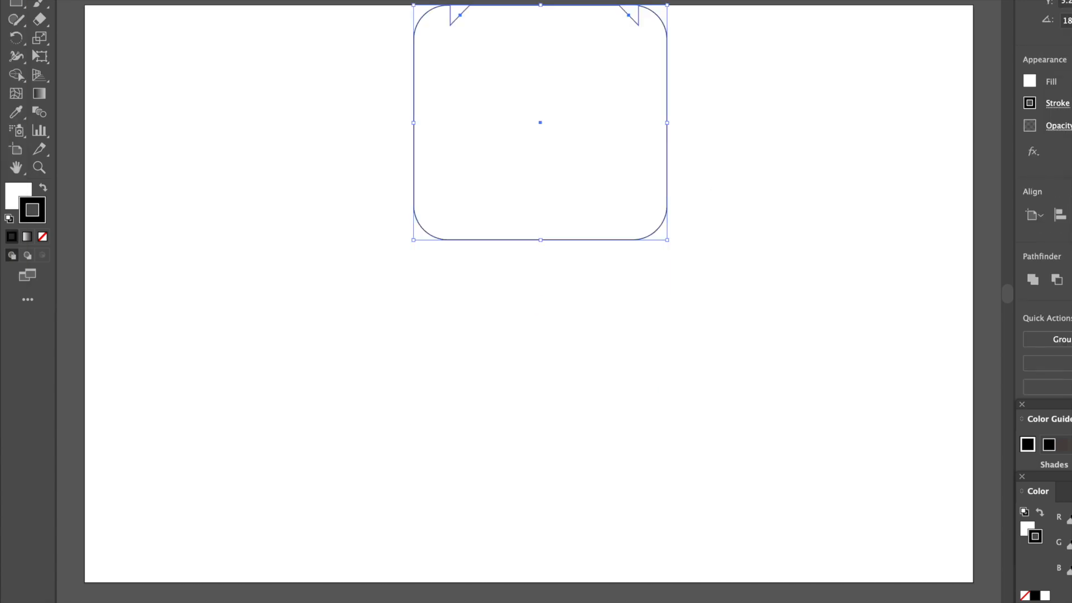
pyautogui.scroll(5, 699, 340)
pyautogui.scroll(-3, 699, 340)
pyautogui.click(699, 340)
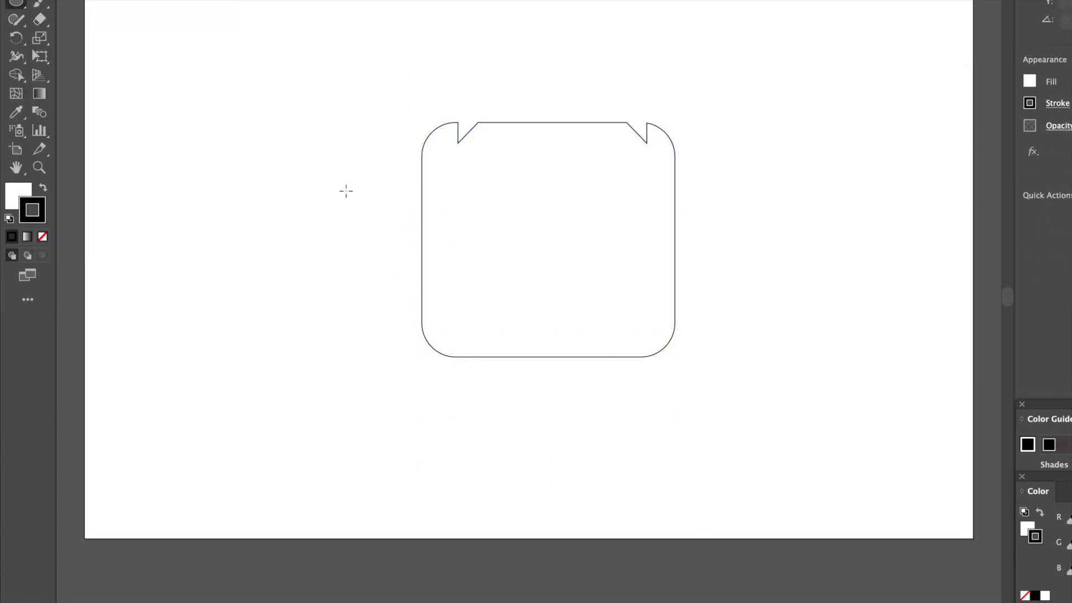
# - Draw a small circle and arrange four copies as two pairs of holes centred near the body's top edge
pyautogui.moveTo(333, 199); pyautogui.dragTo(341, 207)
pyautogui.press('v')
pyautogui.moveTo(337, 202); pyautogui.dragTo(522, 158)
pyautogui.click(529, 286)
pyautogui.moveTo(631, 175)
pyautogui.mouseDown()
pyautogui.moveTo(631, 165)
pyautogui.moveTo(575, 174)
pyautogui.moveTo(575, 151)
pyautogui.mouseUp()
pyautogui.keyDown('shift'); pyautogui.click(522, 158); pyautogui.keyUp('shift')
pyautogui.keyDown('shift'); pyautogui.click(576, 158); pyautogui.keyUp('shift')
pyautogui.keyDown('shift'); pyautogui.click(591, 158); pyautogui.keyUp('shift')
pyautogui.press('super+a')
pyautogui.click(1070, 215)
# - Draw a rectangular tab centred on the body's bottom edge, keep a spare copy, and unite the tab with the body
pyautogui.press('m')
pyautogui.moveTo(462, 336); pyautogui.dragTo(595, 359)
pyautogui.keyDown('shift'); pyautogui.click(403, 235); pyautogui.keyUp('shift')
pyautogui.click(217, 150)
pyautogui.click(529, 347)
pyautogui.moveTo(529, 347); pyautogui.dragTo(194, 348)
pyautogui.click(1057, 339)
pyautogui.click(1033, 279)
# - Select the notched body with its four circles and subtract the circles as holes
pyautogui.click(44, 1)
pyautogui.moveTo(374, 90); pyautogui.dragTo(678, 380)
pyautogui.click(1057, 279)
# - Draw a wide base plate rectangle below the body's tab and round its corners
pyautogui.click(623, 395)
pyautogui.click(194, 348)
pyautogui.moveTo(417, 408)
pyautogui.mouseDown()
pyautogui.moveTo(637, 460)
pyautogui.moveTo(647, 483)
pyautogui.mouseUp()
pyautogui.moveTo(638, 418); pyautogui.dragTo(628, 429)
# - Place the spare tab rectangle in the centre of the base plate as a slot and move the base closer to the body
pyautogui.click(215, 352)
pyautogui.click(489, 309)
pyautogui.moveTo(216, 352)
pyautogui.mouseDown()
pyautogui.moveTo(265, 382)
pyautogui.moveTo(533, 451)
pyautogui.mouseUp()
pyautogui.moveTo(391, 390); pyautogui.dragTo(670, 497)
pyautogui.moveTo(515, 465); pyautogui.dragTo(515, 425)
pyautogui.click(853, 470)
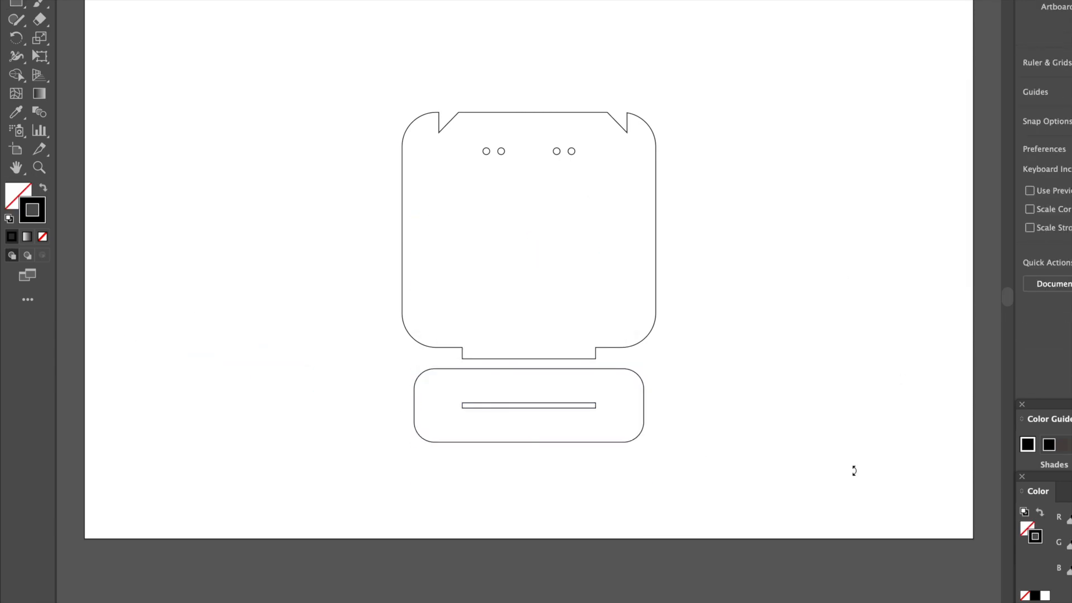
# - Select the slot in the base plate and open its height for editing
pyautogui.click(559, 407)
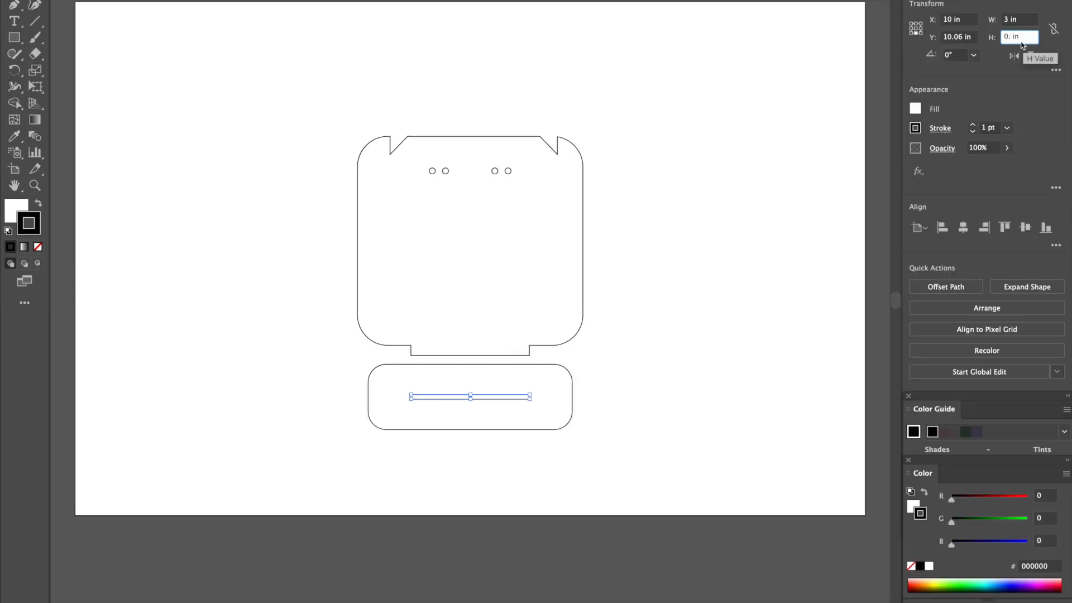
pyautogui.click(704, 291)
pyautogui.click(479, 399)
pyautogui.click(554, 388)
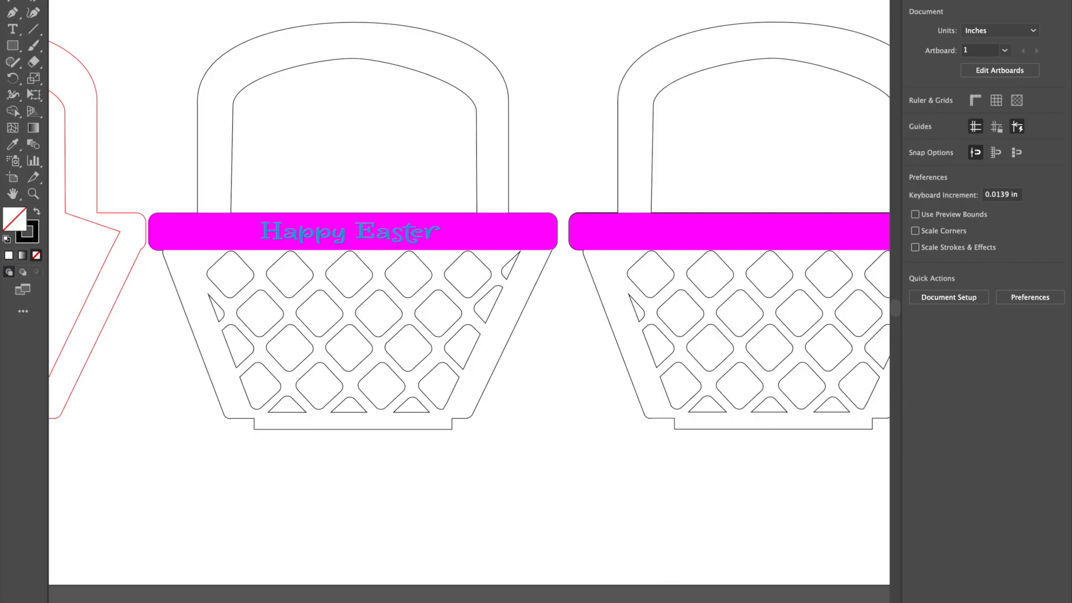
# - Draw a 9 by 3 in base rectangle below the Happy Easter basket and round its corners
pyautogui.hscroll(4, 167, 86)
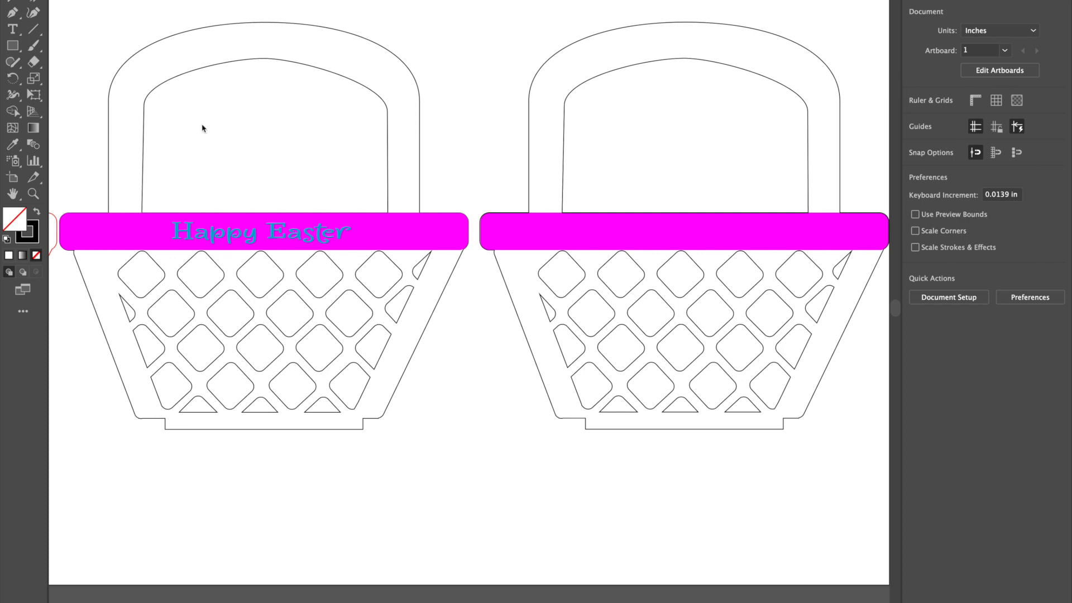
pyautogui.click(13, 46)
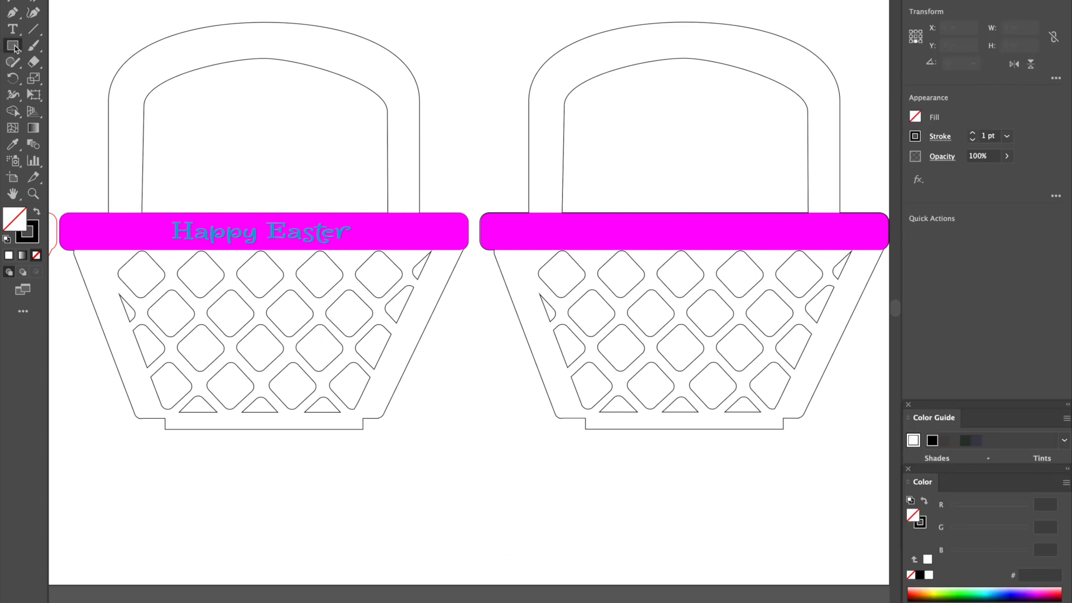
pyautogui.moveTo(99, 452); pyautogui.dragTo(454, 570)
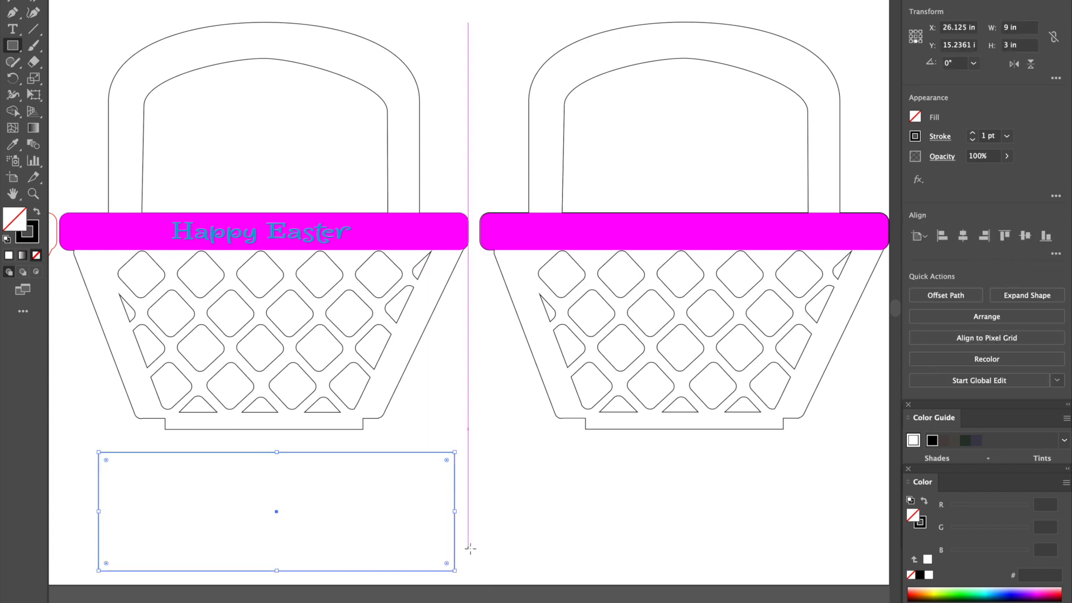
pyautogui.moveTo(107, 460); pyautogui.dragTo(117, 466)
pyautogui.press('v')
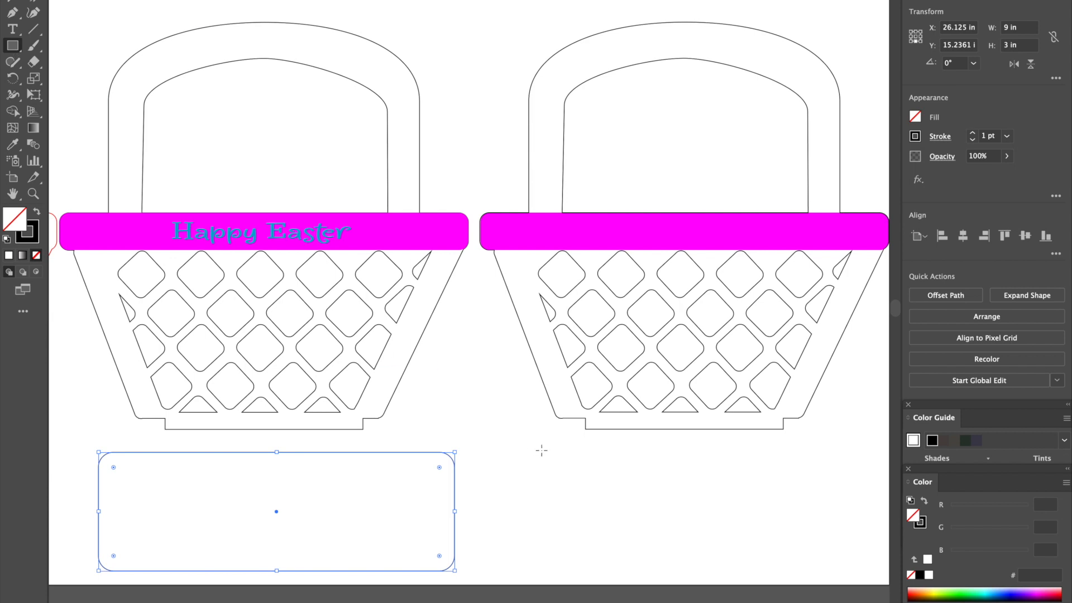
# - Draw a slot rectangle about 0.36 in high, set its width to 5 in, and align it below the right basket's bottom tab
pyautogui.moveTo(505, 505); pyautogui.dragTo(703, 516)
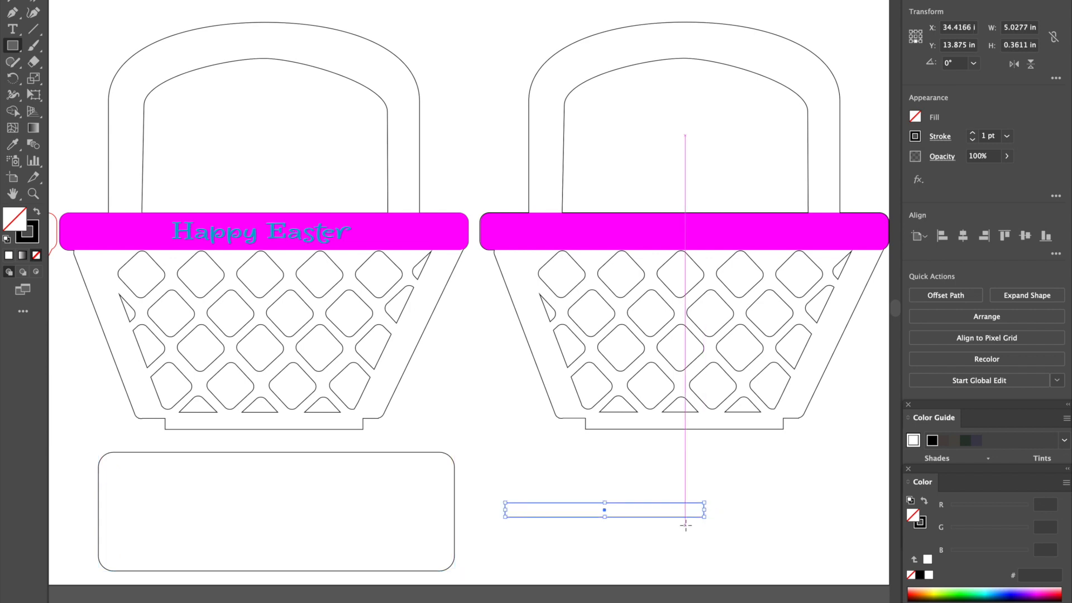
pyautogui.click(1026, 26)
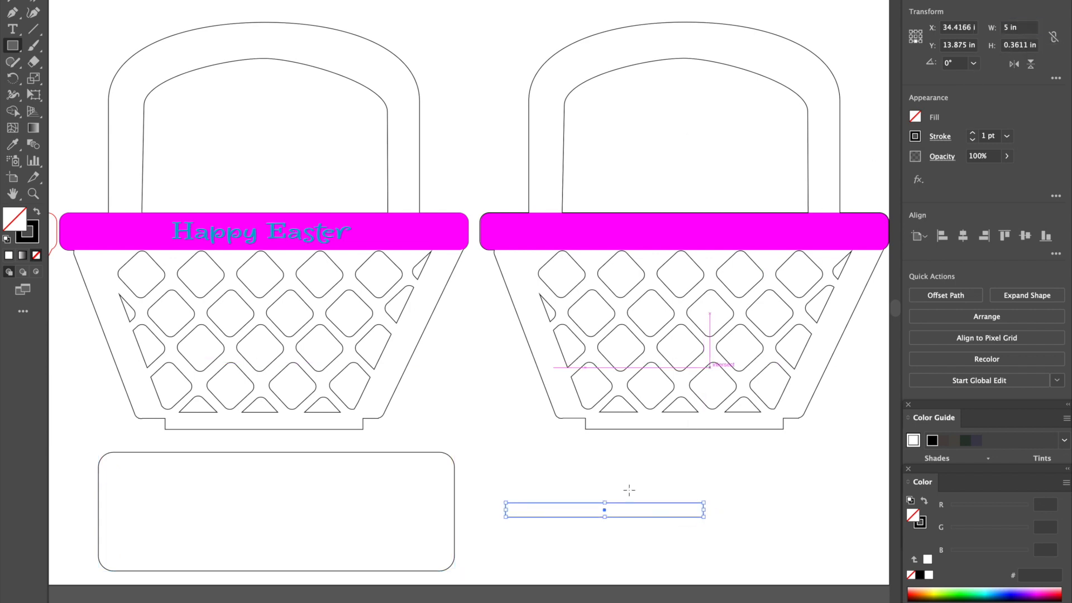
pyautogui.moveTo(605, 509); pyautogui.dragTo(683, 451)
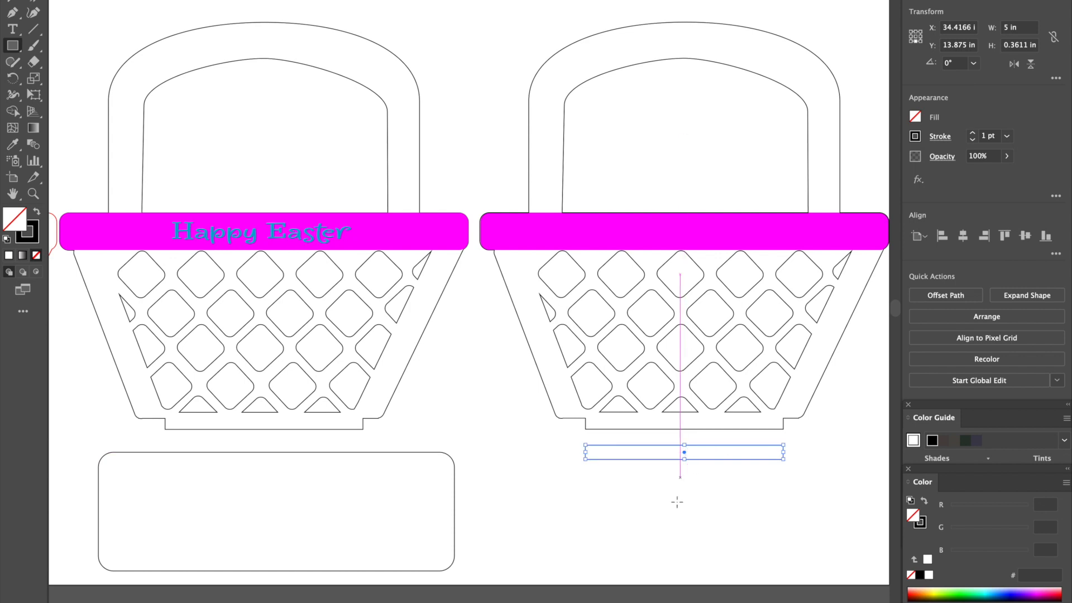
# - Review the basket layers and use the Calculator to work out the slot height they need
pyautogui.hscroll(-15, 452, 474)
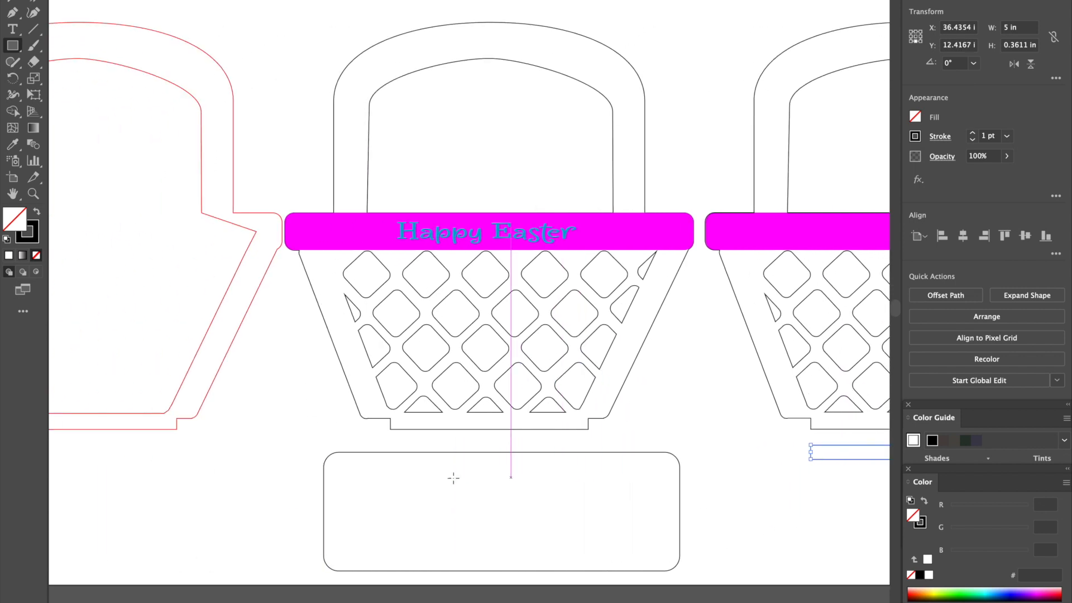
pyautogui.hscroll(-2, 453, 478)
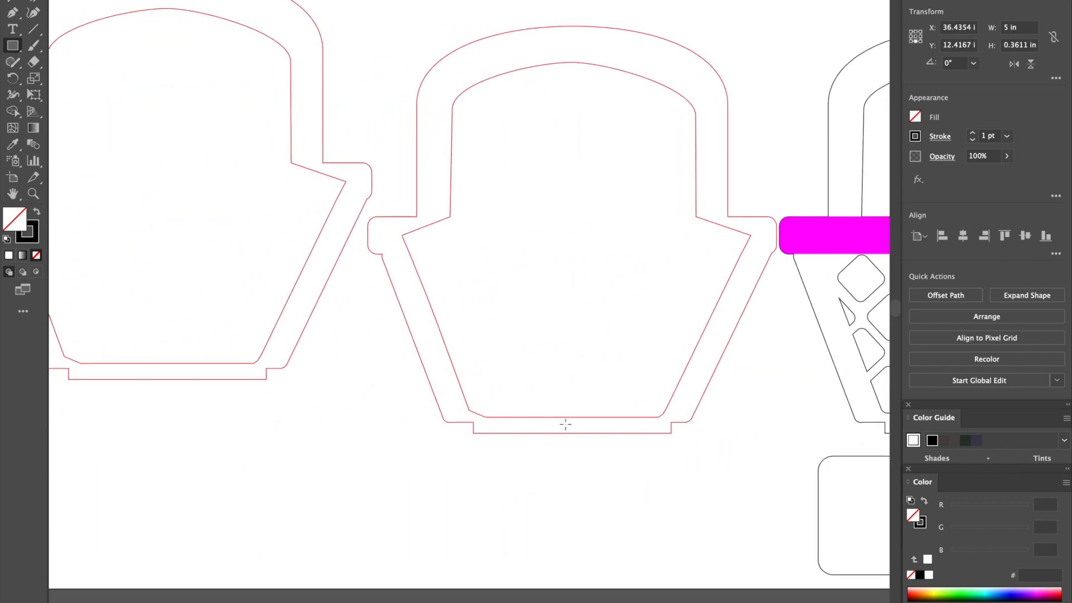
pyautogui.hscroll(10, 564, 424)
pyautogui.press('super+Tab')
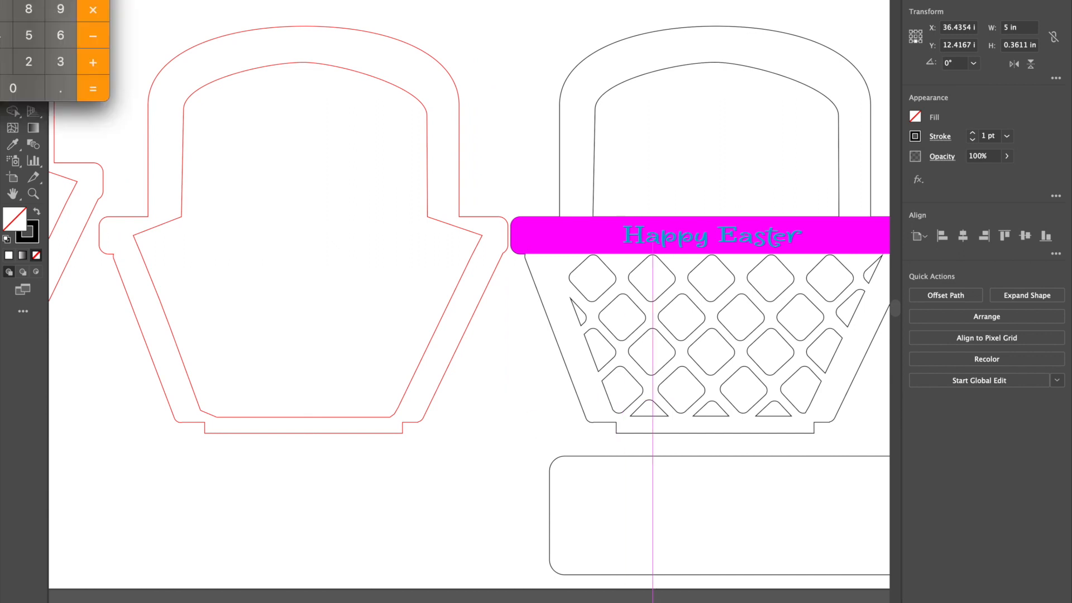
pyautogui.moveTo(54, 0); pyautogui.dragTo(291, 182)
pyautogui.click(243, 263)
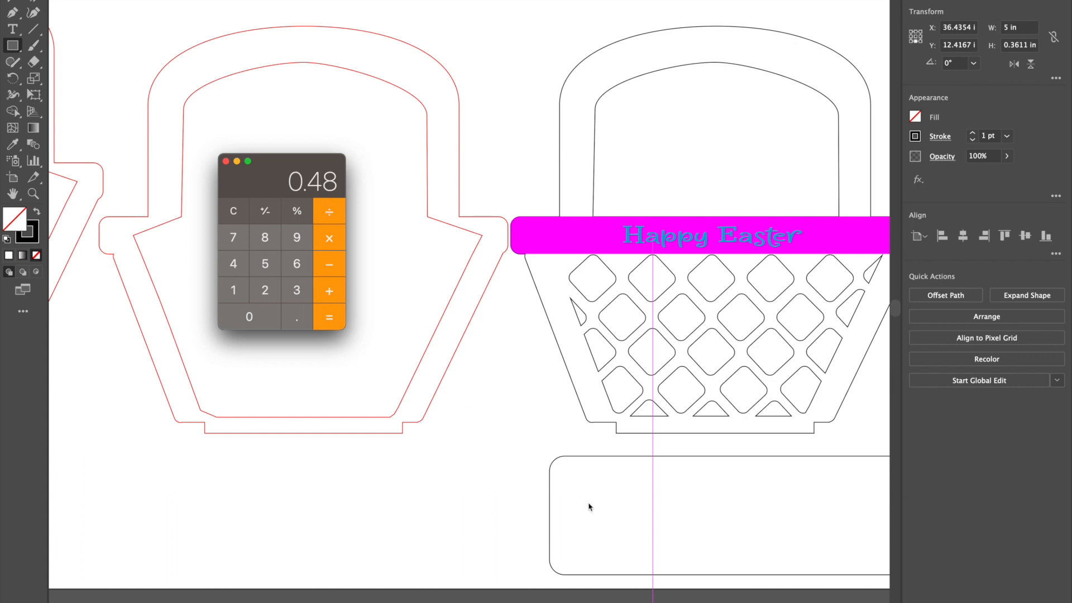
pyautogui.hscroll(5, 592, 509)
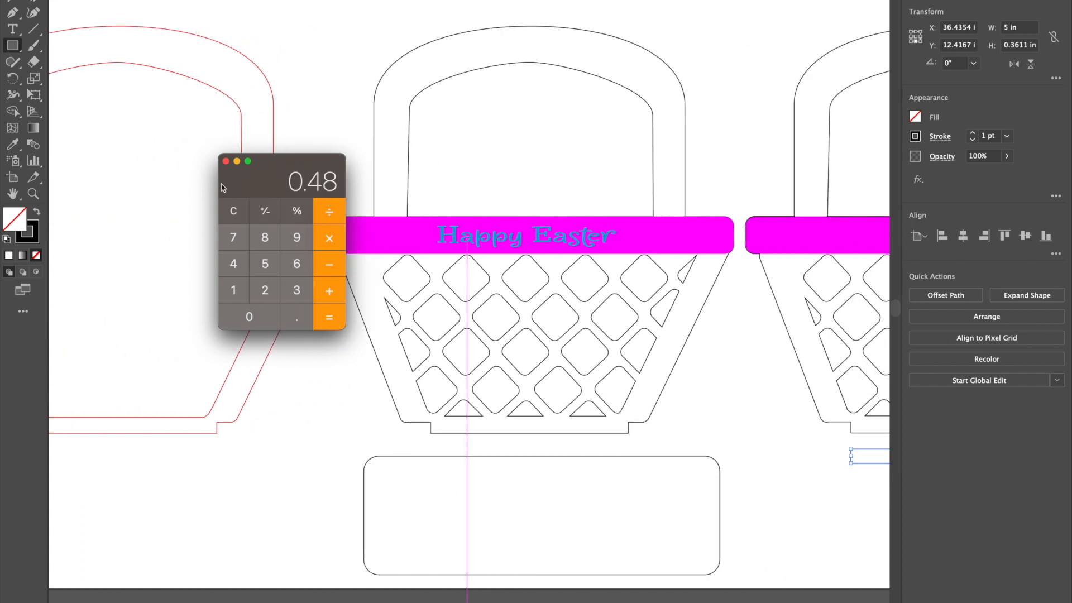
pyautogui.click(226, 161)
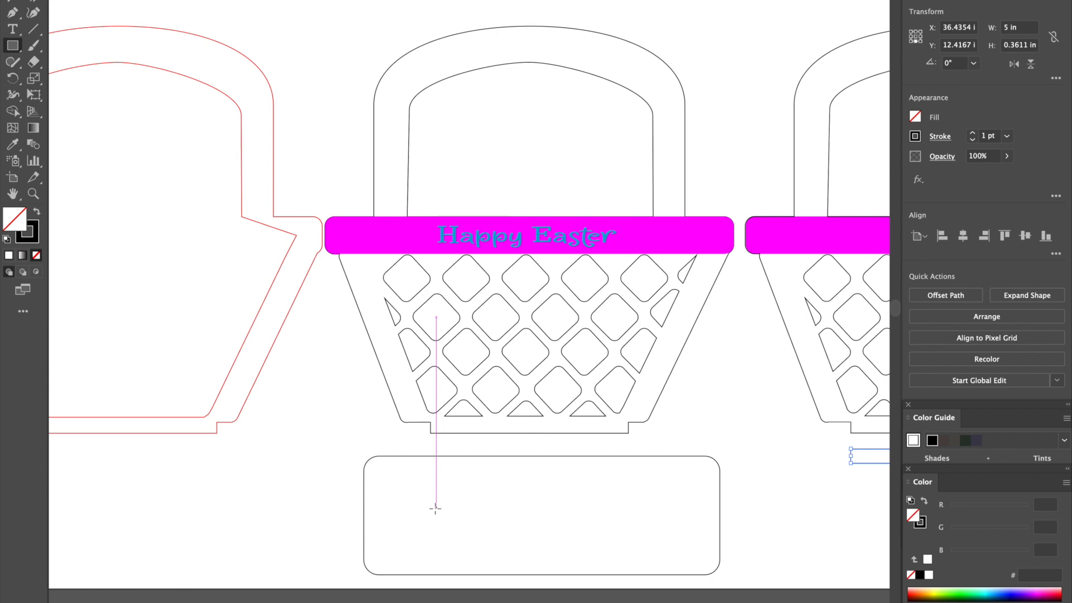
# - Move the slot rectangle into the rounded base and set its height to 0.48 in
pyautogui.hscroll(7, 718, 505)
pyautogui.moveTo(694, 455); pyautogui.dragTo(296, 525)
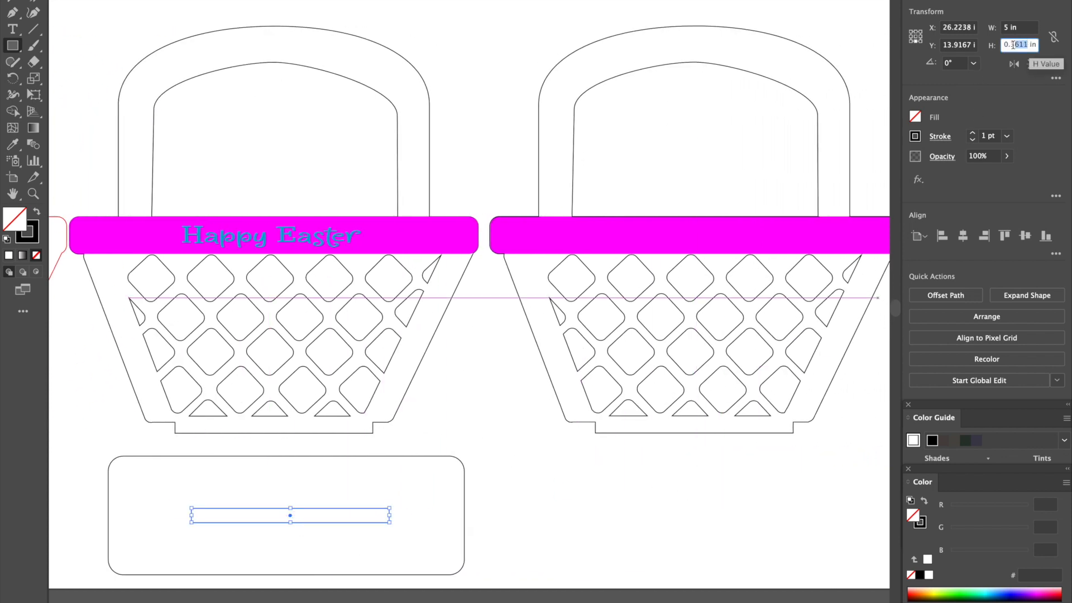
pyautogui.press('Return')
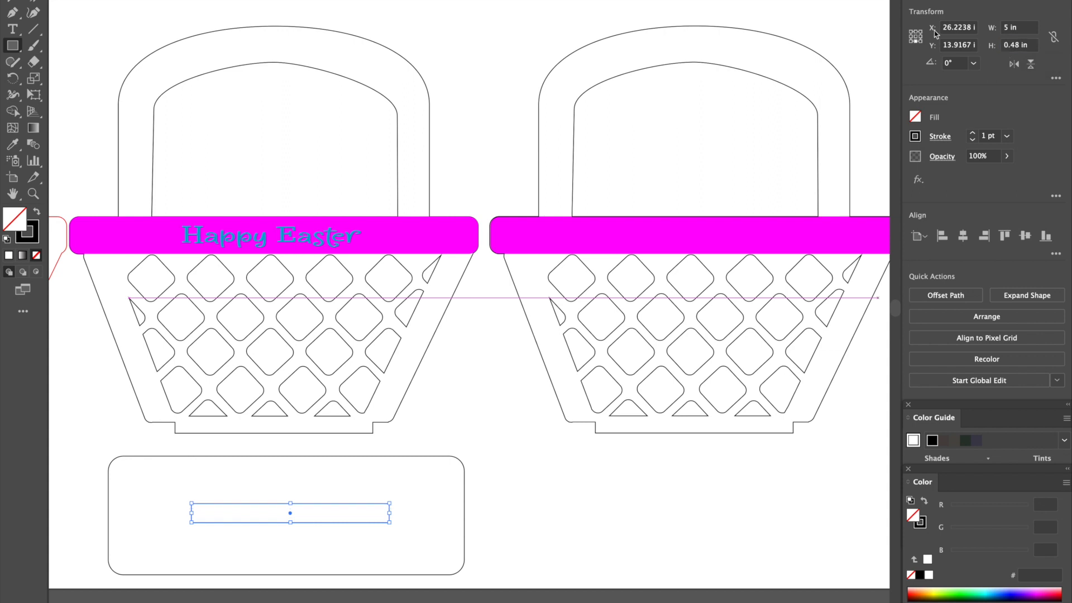
# - Center the slot rectangle horizontally and vertically in the rounded base and group the two shapes
pyautogui.moveTo(480, 490); pyautogui.dragTo(363, 521)
pyautogui.click(963, 235)
pyautogui.click(1025, 236)
pyautogui.moveTo(74, 278); pyautogui.dragTo(436, 516)
pyautogui.click(945, 347)
# - Duplicate the slotted base and place the two bases side by side below the baskets
pyautogui.click(266, 541)
pyautogui.click(257, 536)
pyautogui.press('super+c')
pyautogui.press('super+v')
pyautogui.hscroll(-6, 809, 352)
pyautogui.moveTo(809, 313); pyautogui.dragTo(409, 522)
pyautogui.click(134, 519)
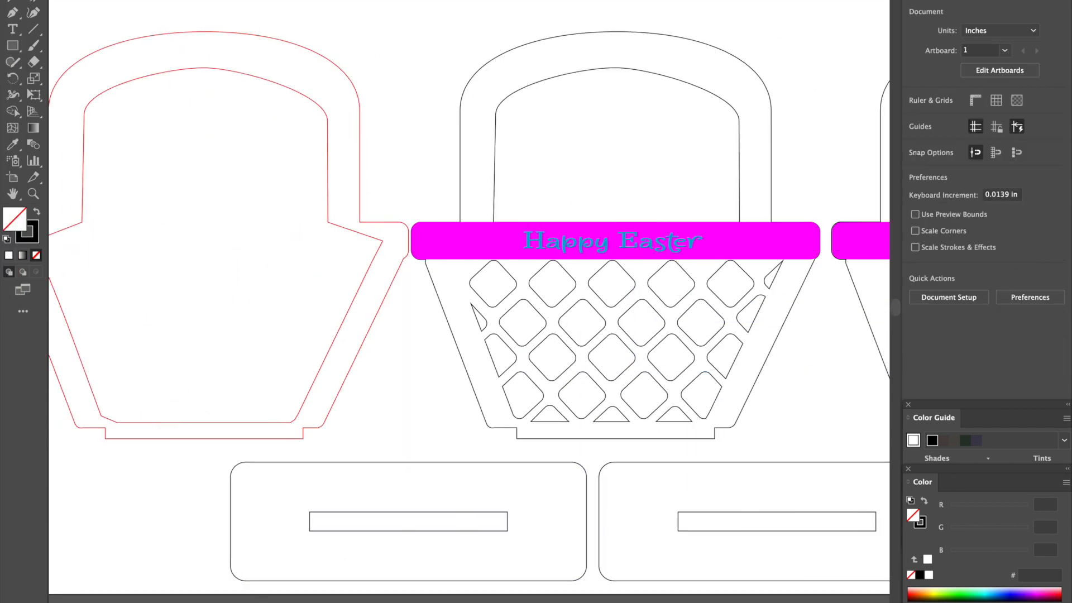